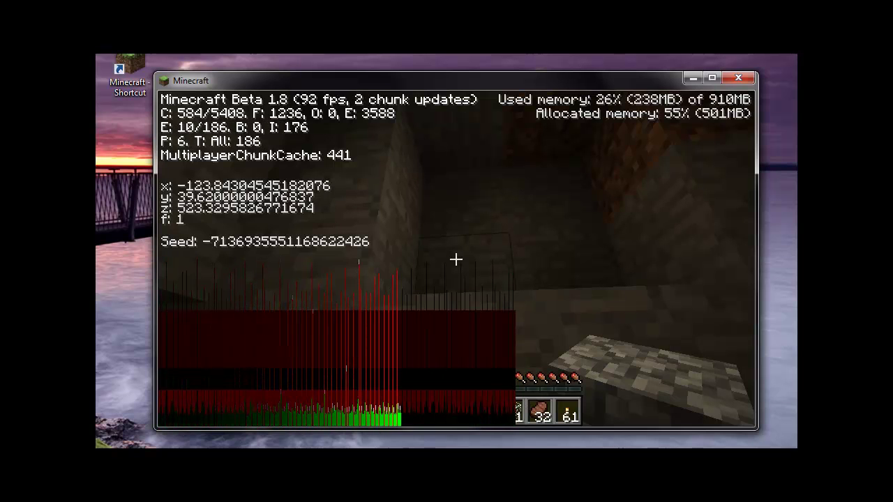
- Leave the current Minecraft world for the title screen and close the game
key(Escape)
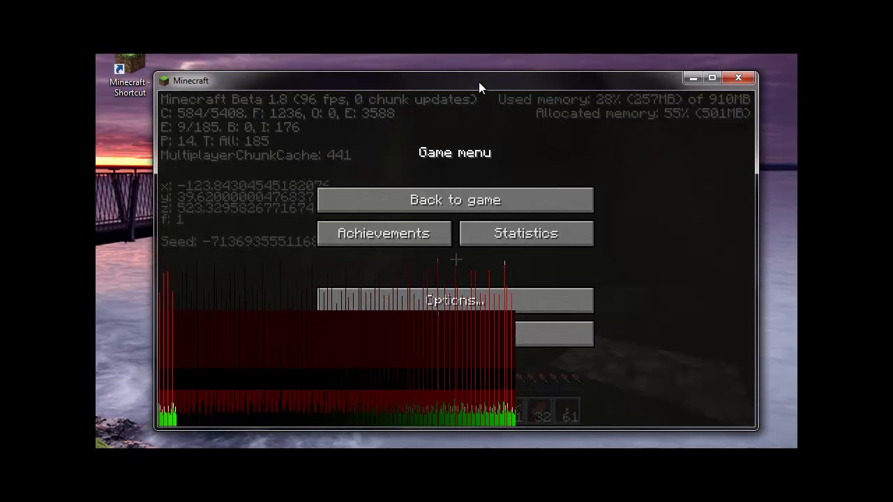
click(467, 200)
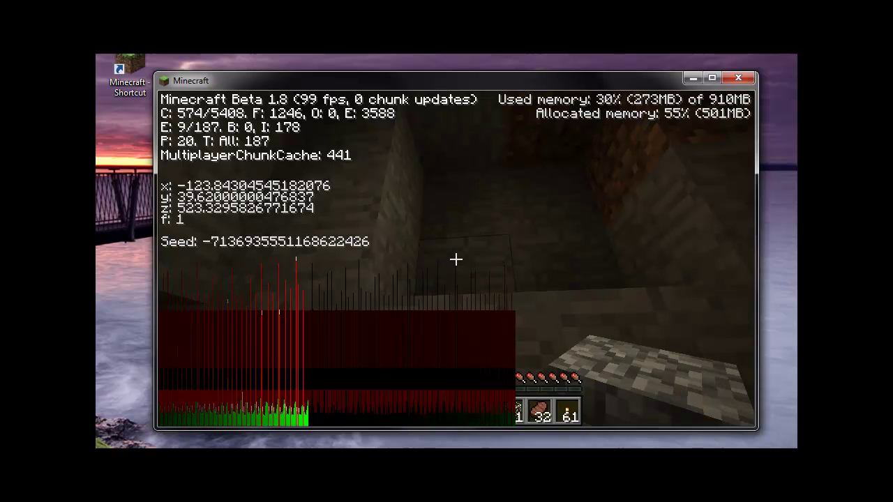
key(Escape)
click(532, 338)
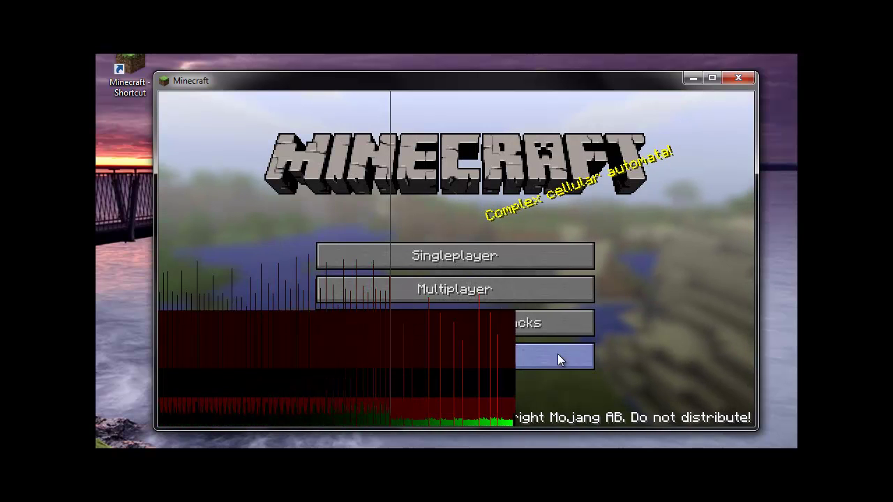
click(737, 79)
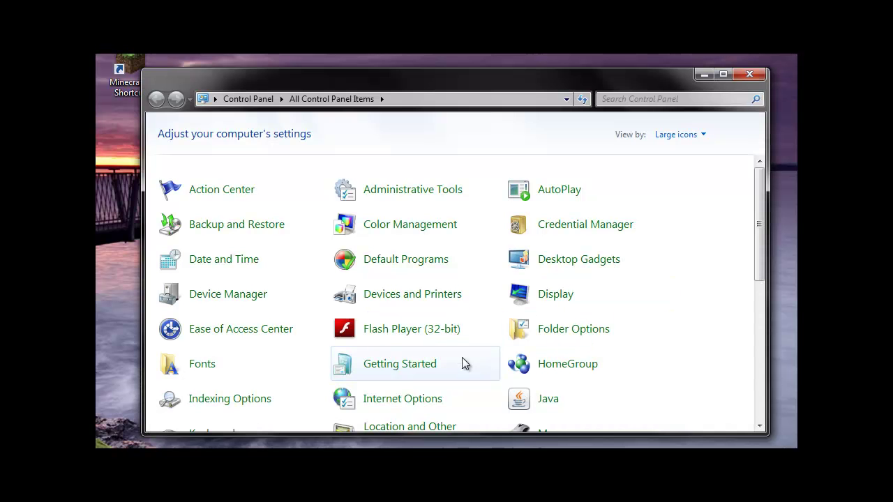
- Edit the -Xms value in the Java 1.7 runtime parameters, save the Java settings and minimize Control Panel
click(542, 396)
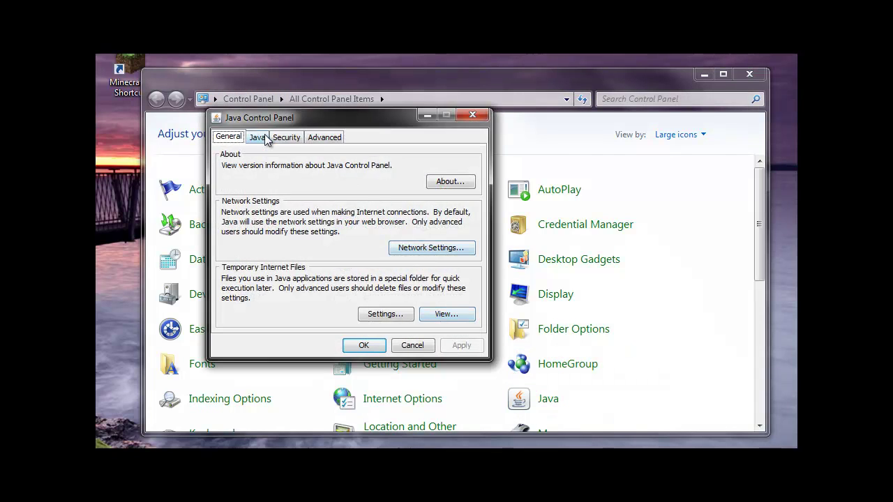
click(260, 137)
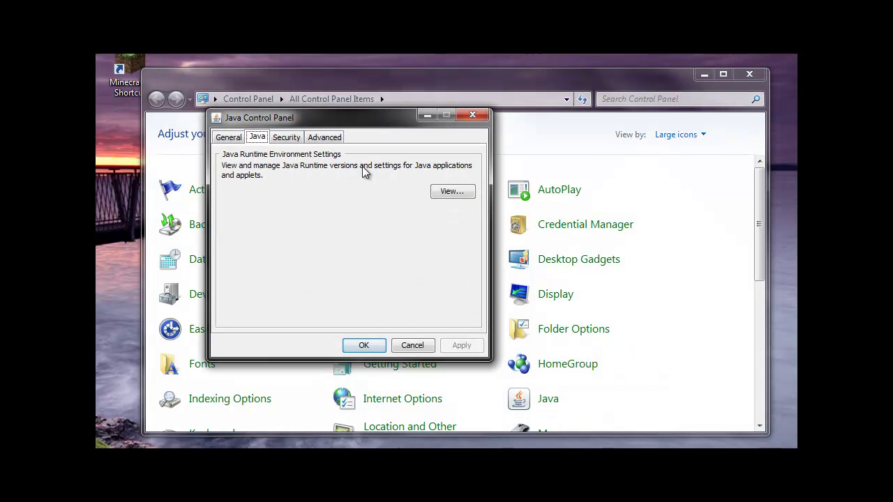
click(450, 192)
click(451, 200)
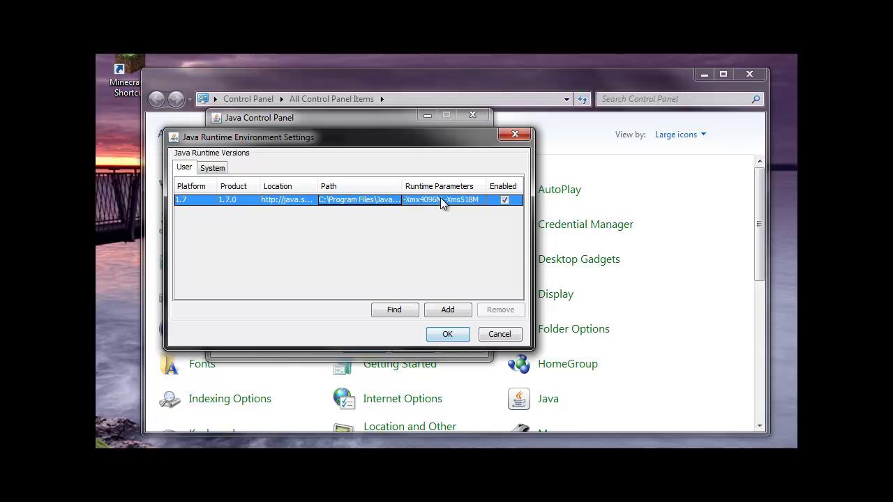
double_click(464, 199)
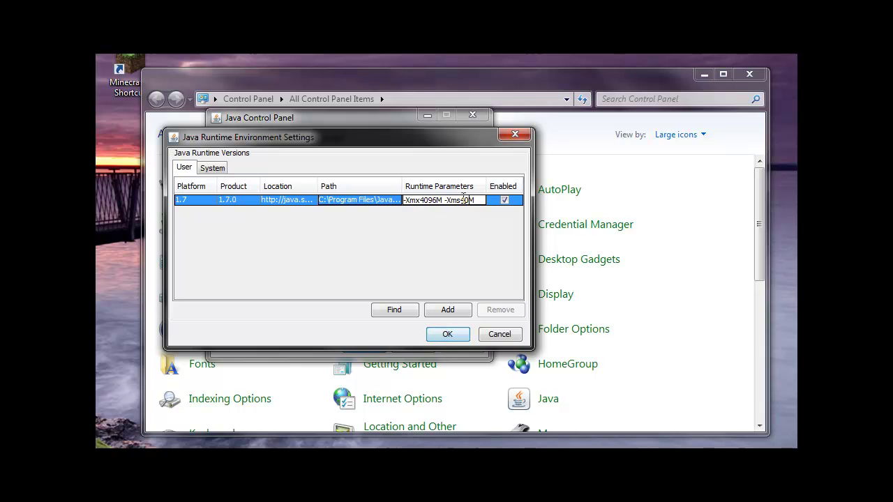
click(452, 334)
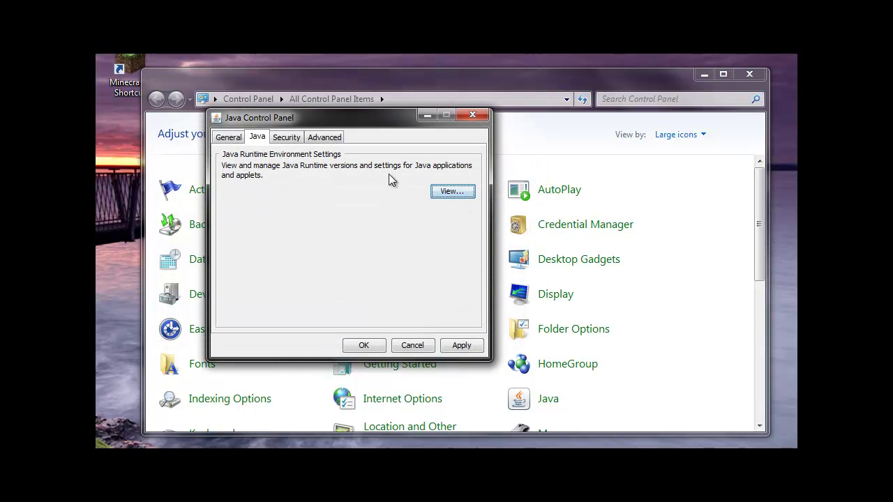
click(349, 346)
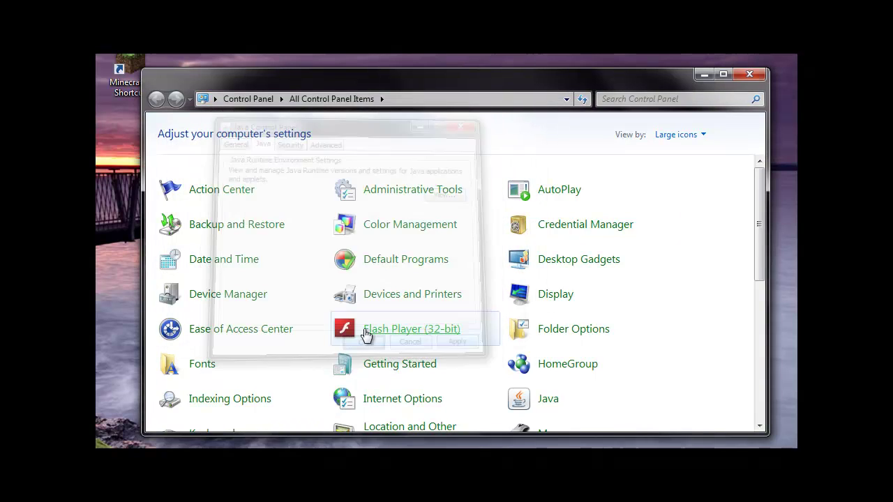
click(704, 74)
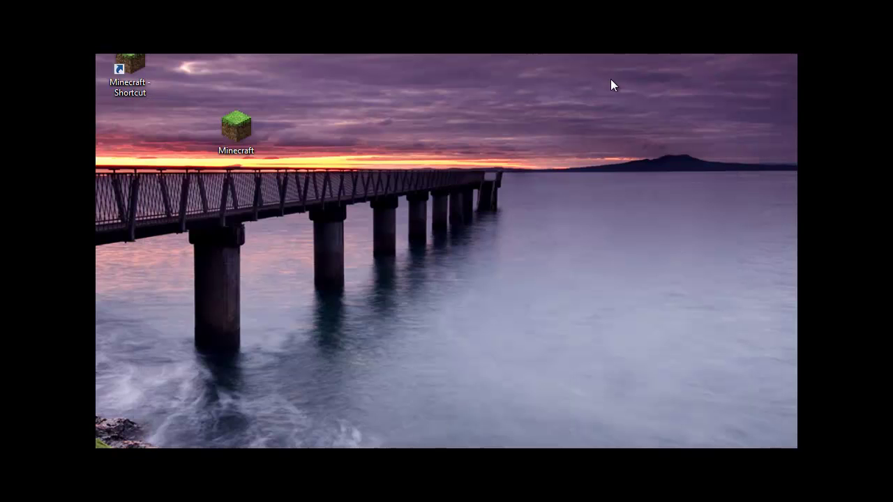
- Create a desktop shortcut for the Minecraft program
right_click(235, 129)
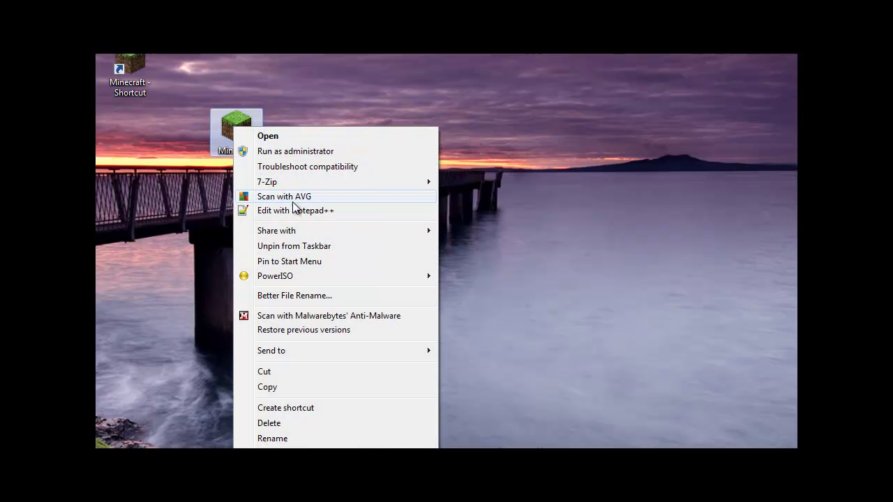
mouse_move(301, 233)
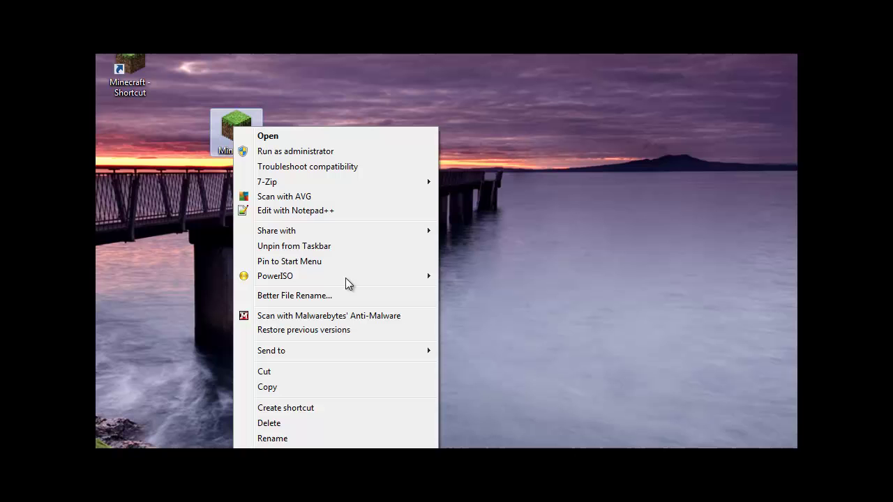
mouse_move(353, 356)
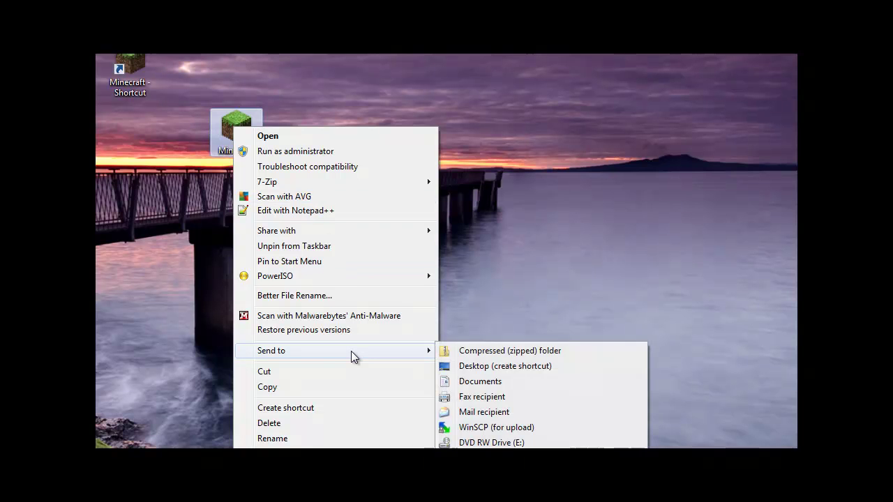
click(489, 368)
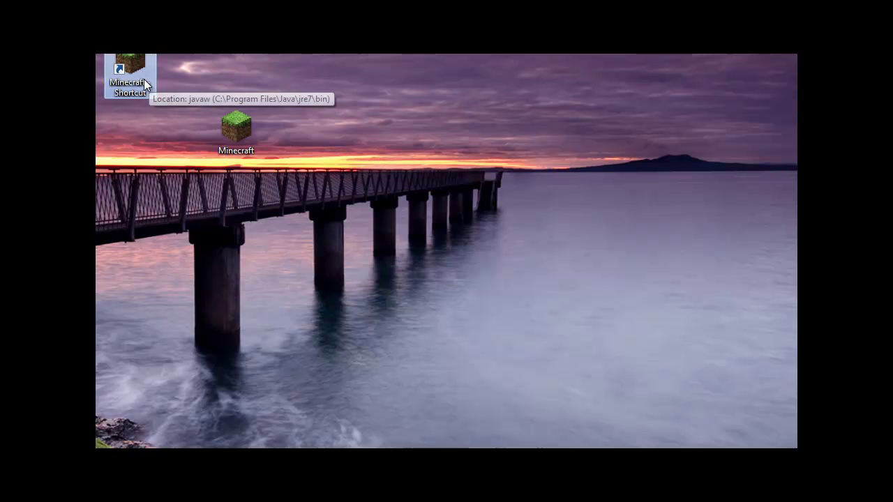
- Open the Minecraft shortcut's properties and select the path C:\Program Files\Java\jre7\bin\javaw.exe inside its target
right_click(141, 81)
click(185, 409)
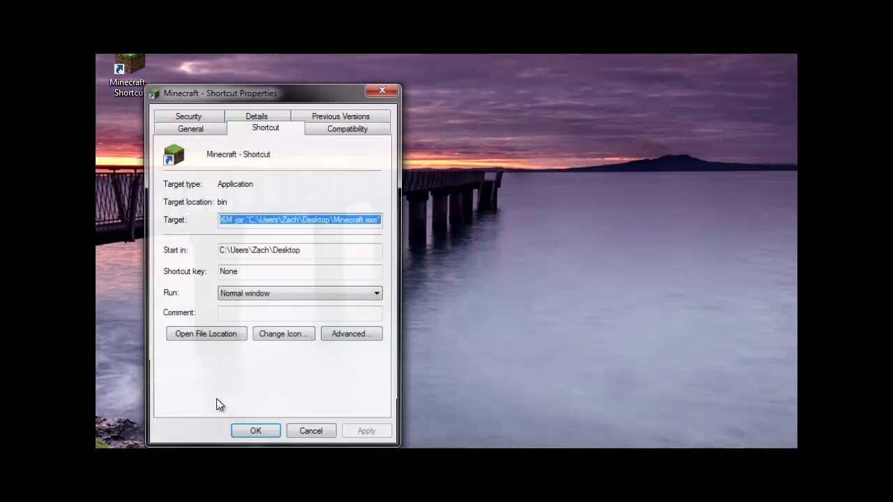
drag(251, 220, 184, 220)
click(250, 221)
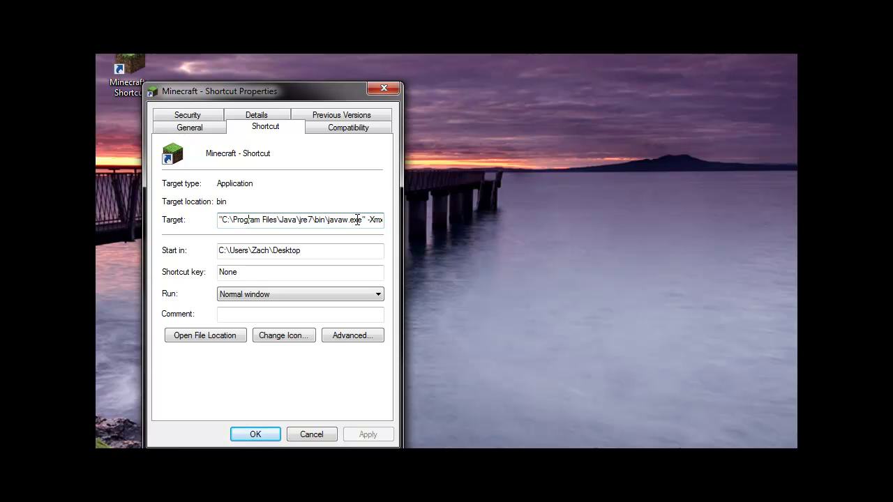
drag(331, 219, 223, 222)
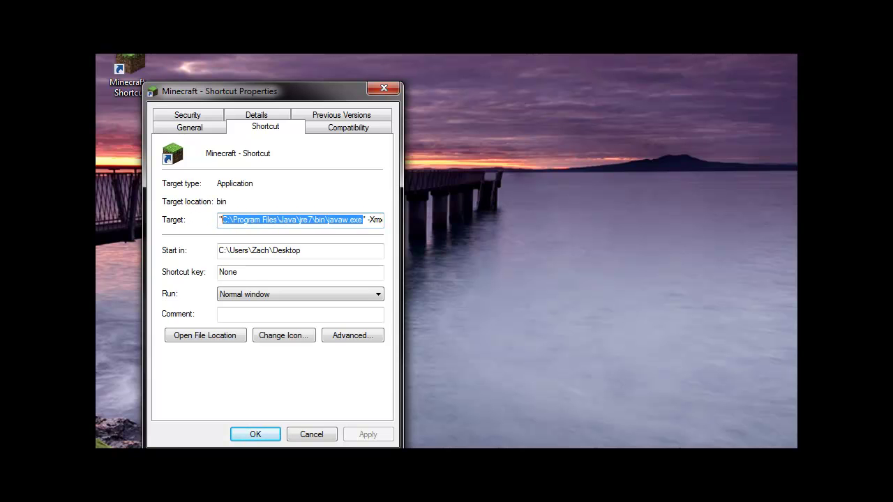
- Switch to Windows Explorer, browse to C:\Program Files\Java\jre7\bin and select the javaw application
key(alt+Tab)
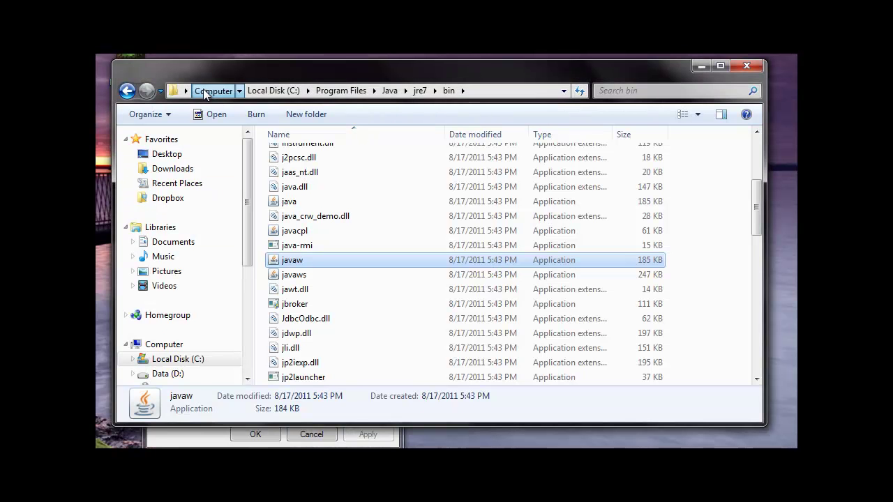
click(210, 90)
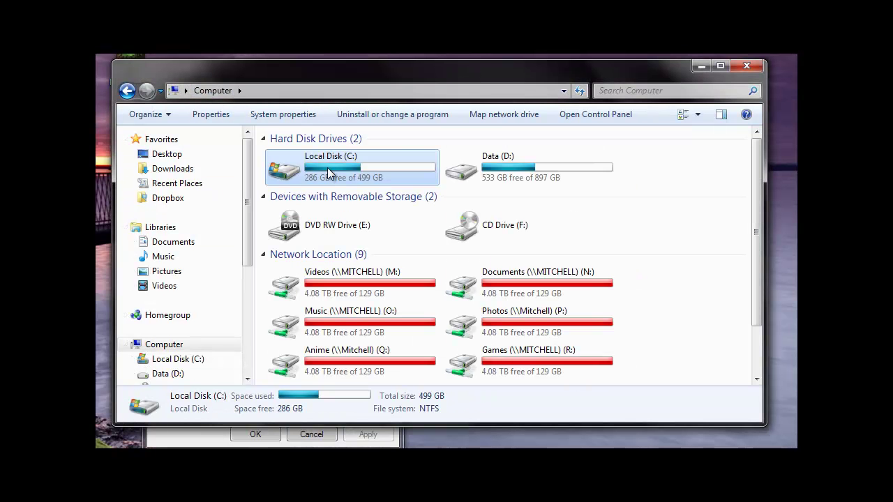
double_click(333, 173)
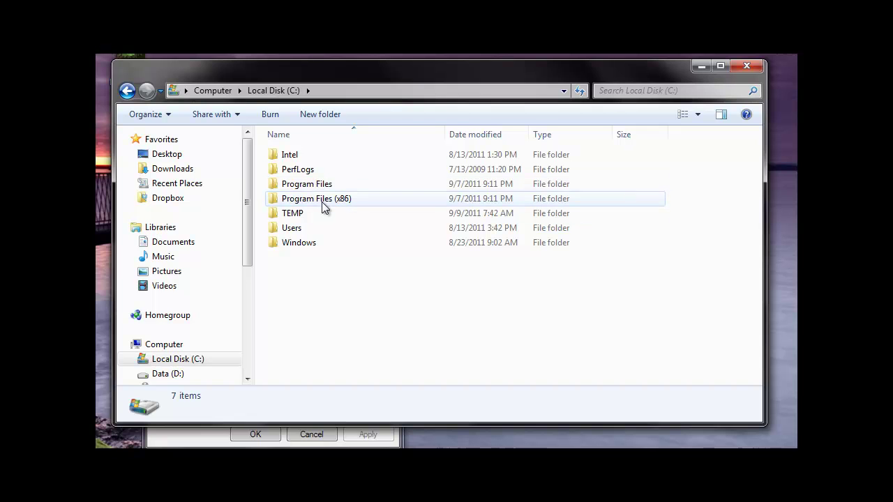
double_click(321, 186)
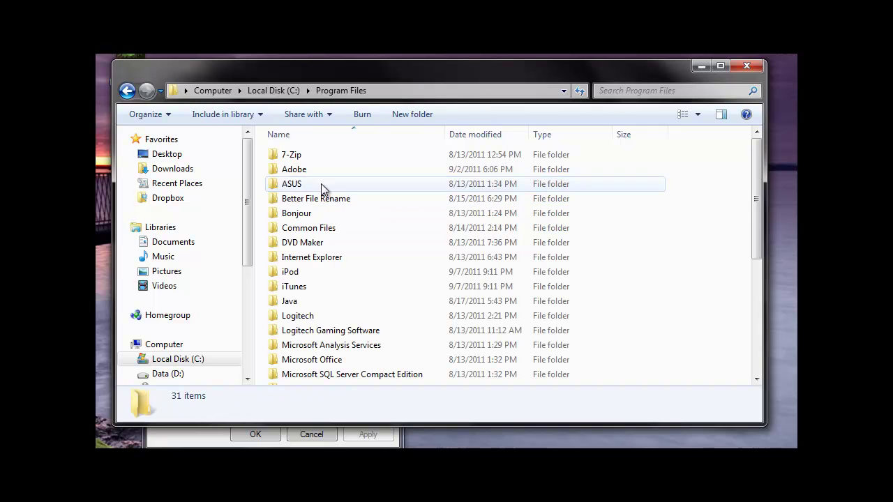
double_click(288, 304)
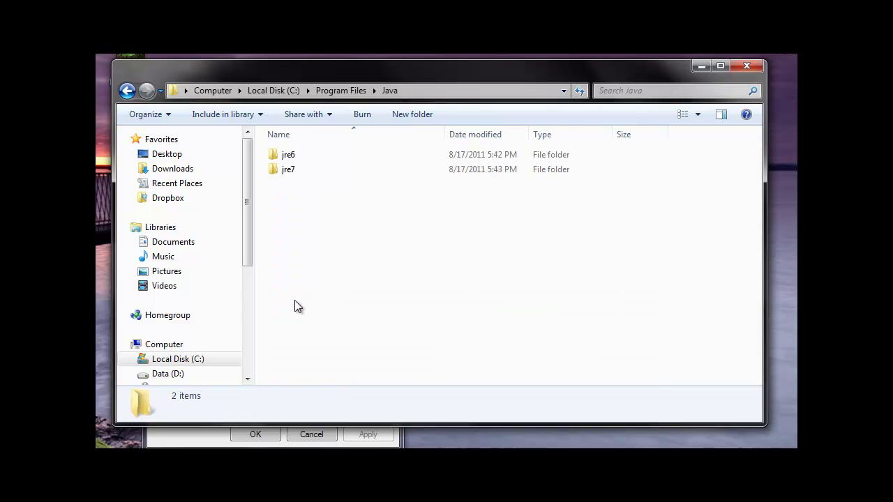
double_click(296, 170)
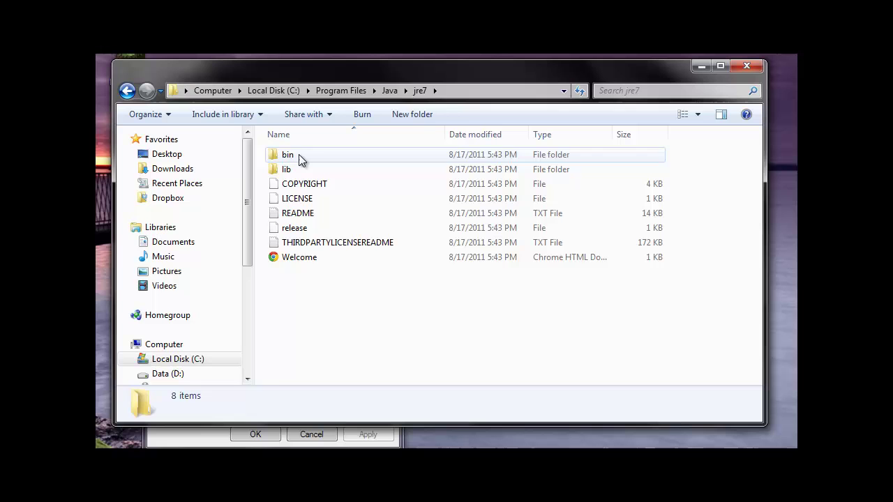
double_click(299, 156)
scroll(307, 328, down, 2)
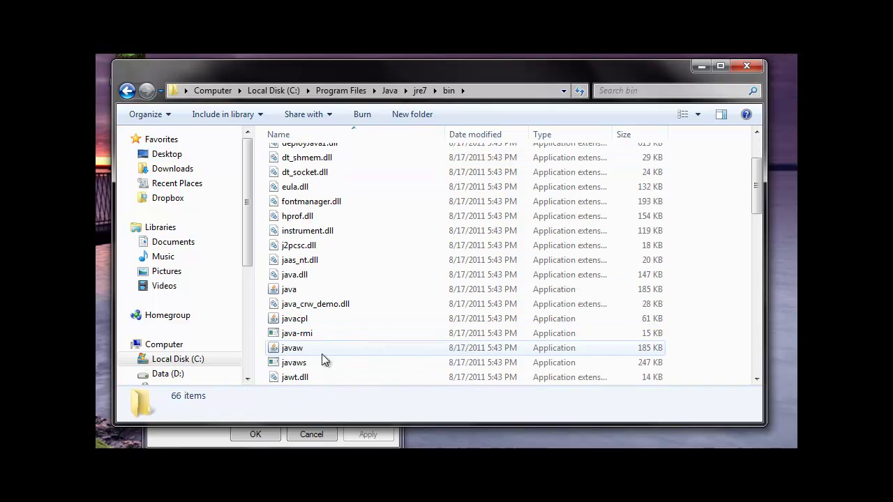
click(301, 352)
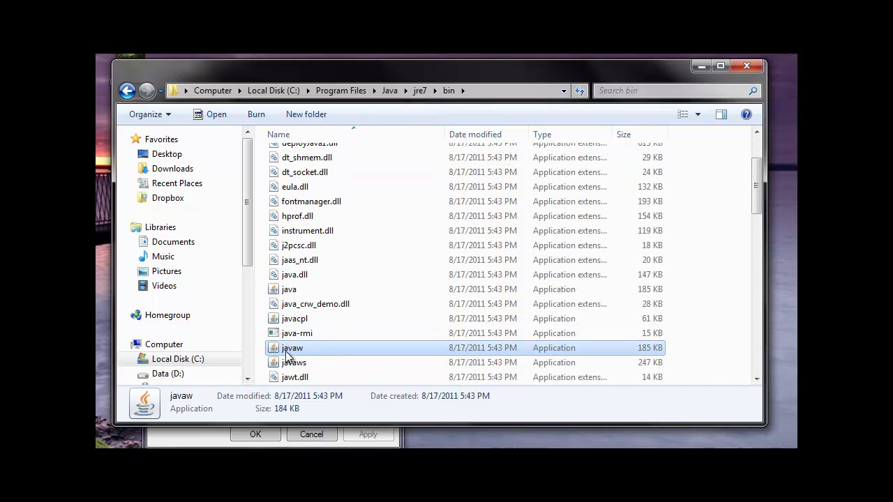
- Copy javaw's full object path from its security properties, close the properties and minimize the Explorer window
right_click(330, 354)
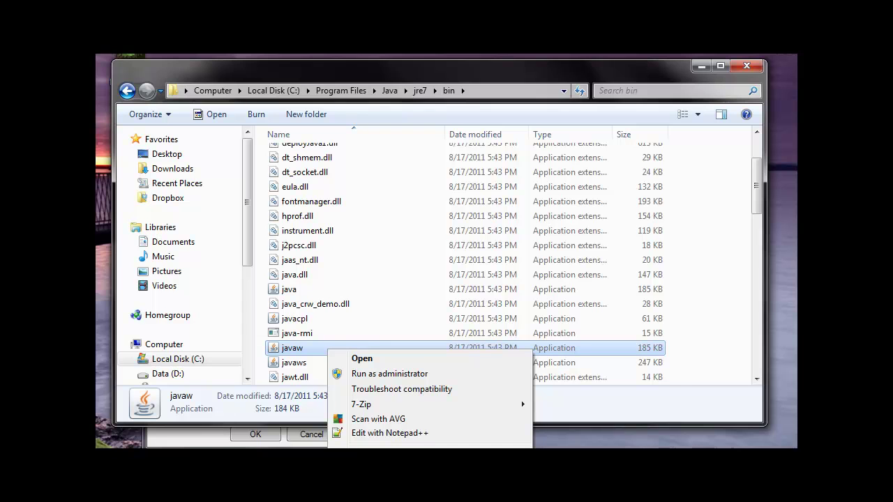
key(r)
drag(419, 291, 390, 113)
click(361, 132)
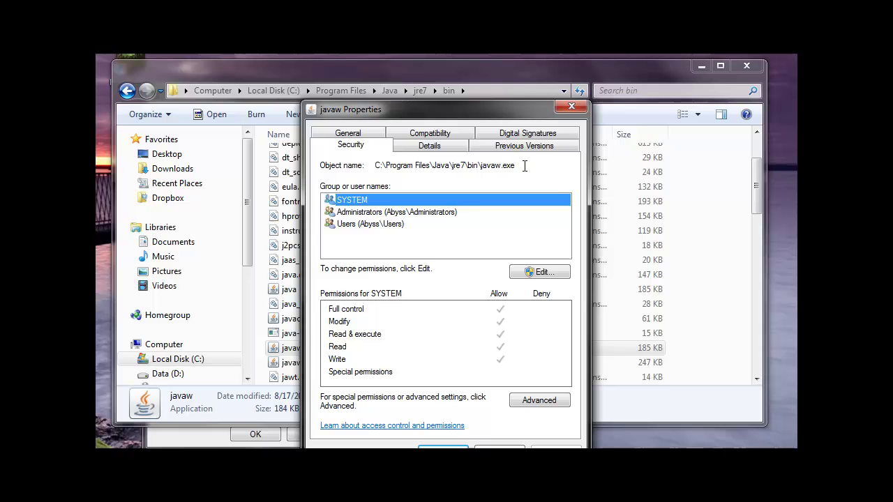
drag(522, 167, 375, 170)
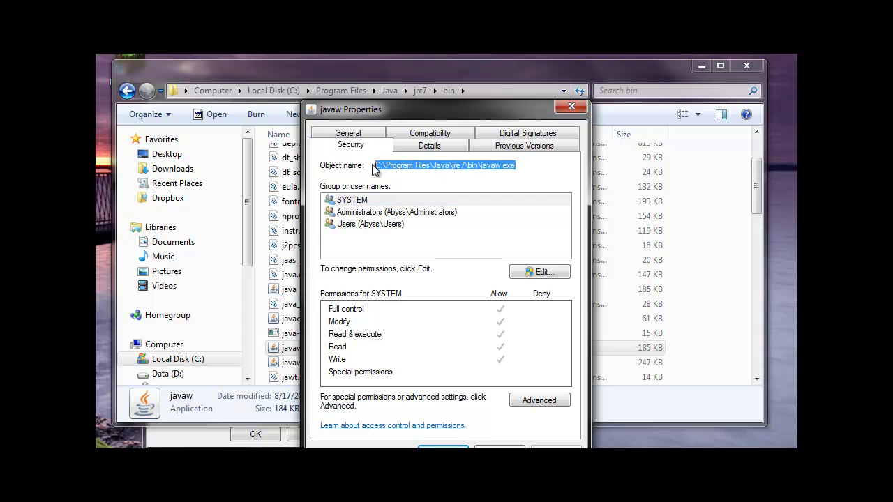
right_click(490, 167)
click(515, 209)
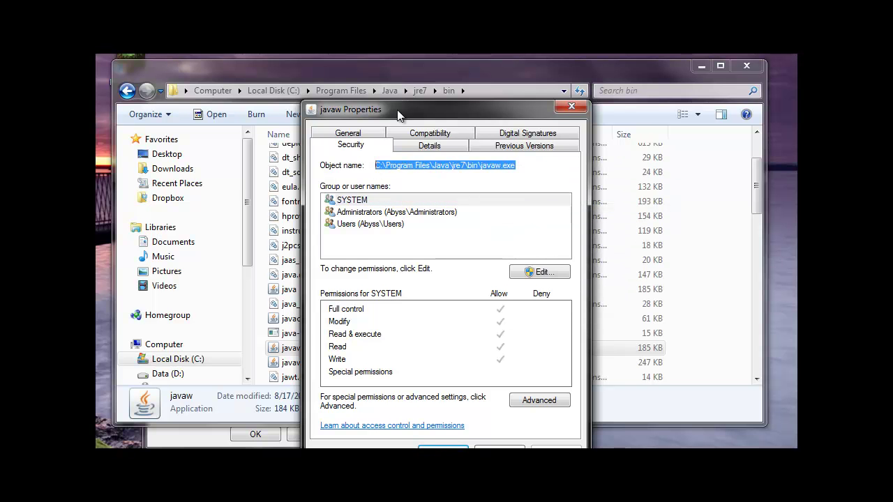
click(570, 107)
click(695, 67)
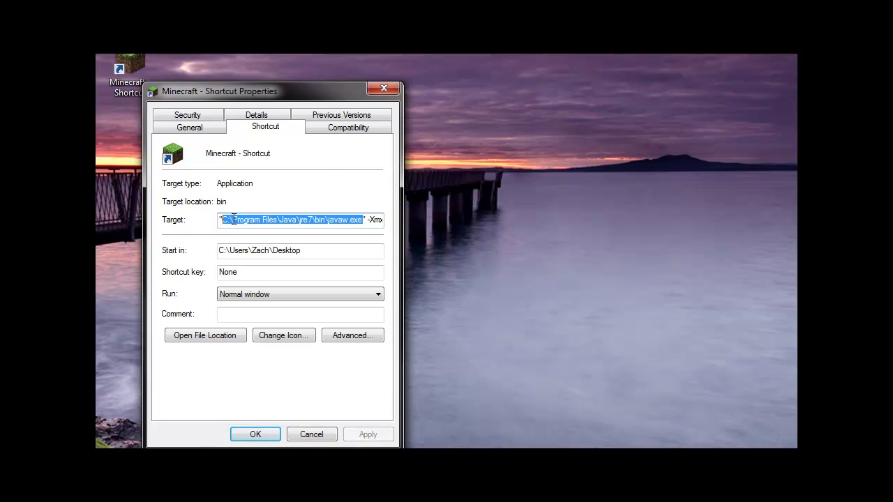
- Examine the -Xmx and -Xms memory arguments following the javaw.exe path in the Minecraft shortcut's target
drag(364, 222, 369, 223)
click(381, 221)
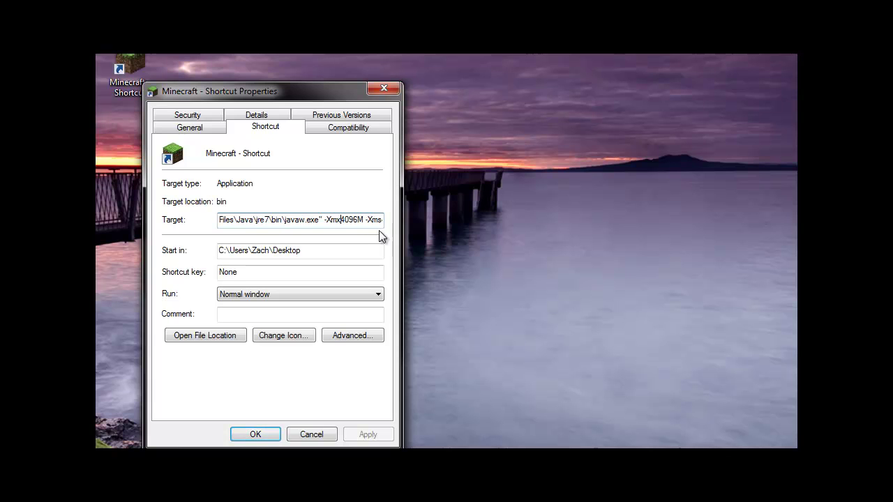
key(Right)
key(Right)
key(Right)
key(Right)
key(Right)
key(Right)
key(Right)
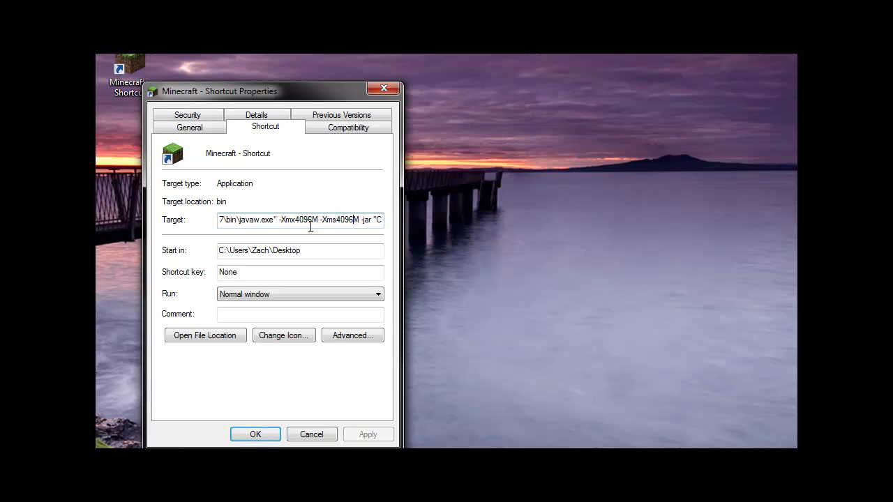
drag(279, 222, 325, 221)
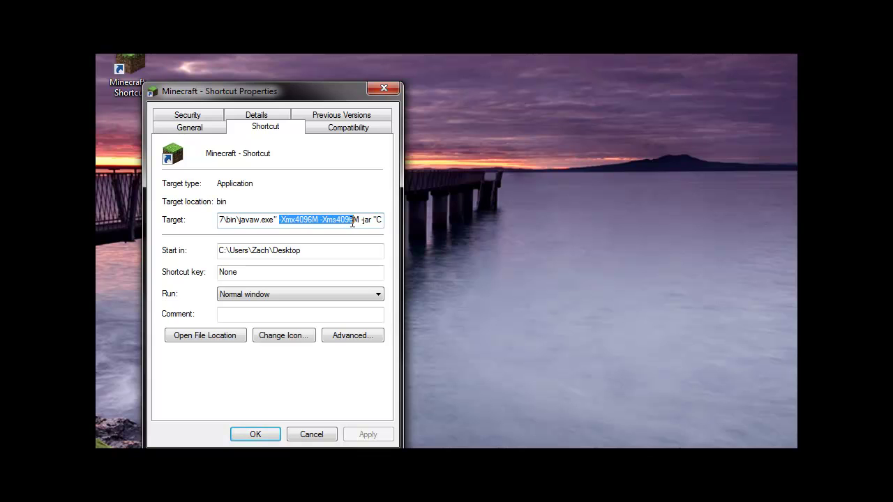
click(299, 222)
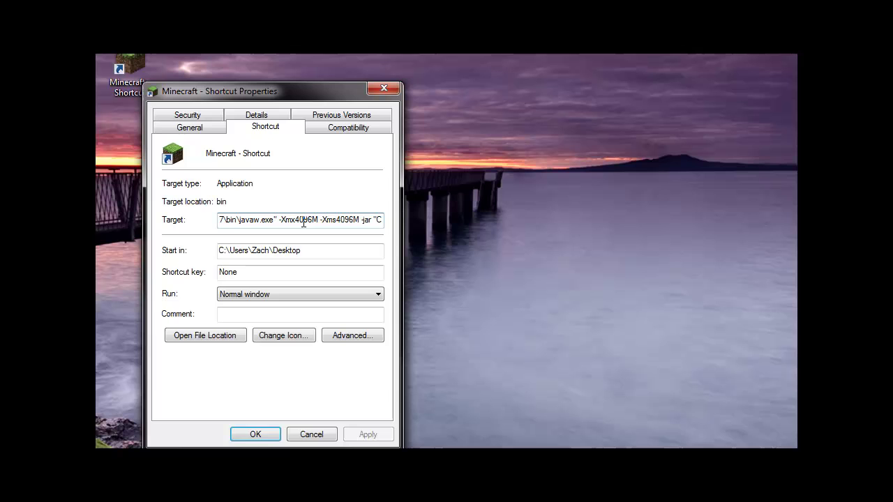
- Select the 4096 value of the -Xmx memory argument in the Minecraft shortcut's target
double_click(305, 222)
click(305, 222)
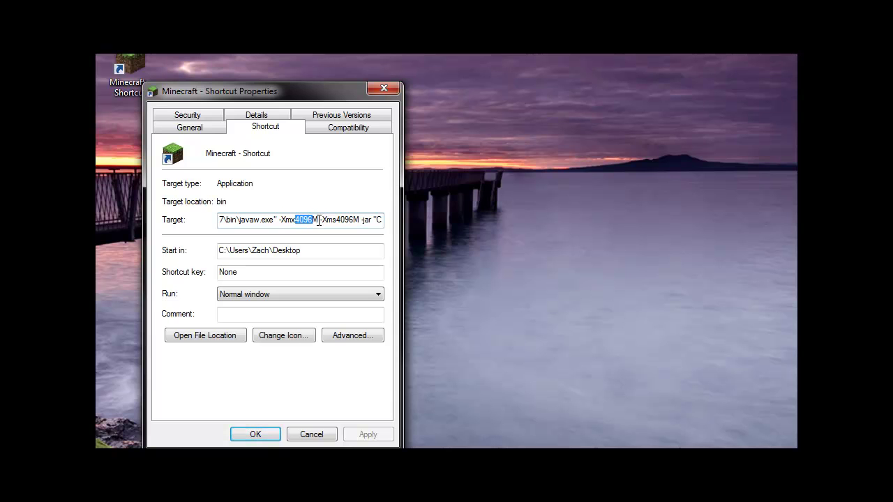
drag(295, 222, 314, 222)
- Move along the shortcut's target to the -jar argument and select the quoted Minecraft.exe path after it
key(Right)
key(Right)
key(Right)
key(Right)
key(Right)
key(Right)
key(Right)
key(Right)
key(Right)
key(Right)
key(Right)
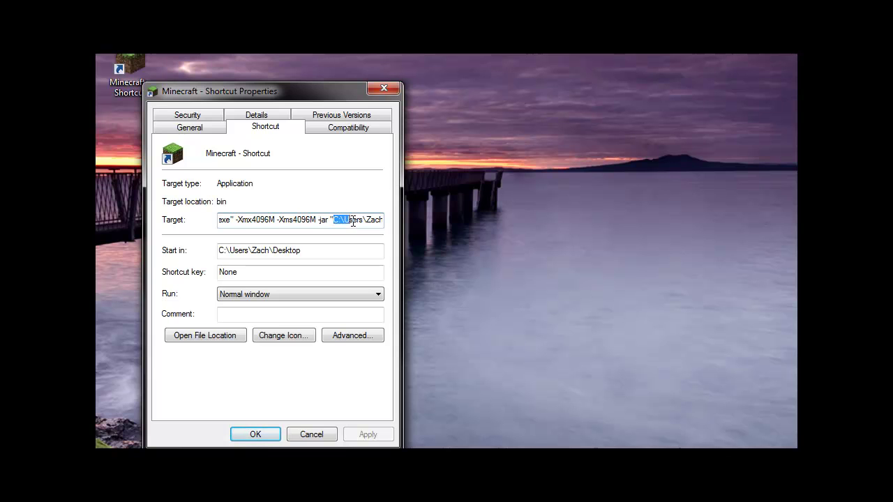
drag(353, 221, 387, 222)
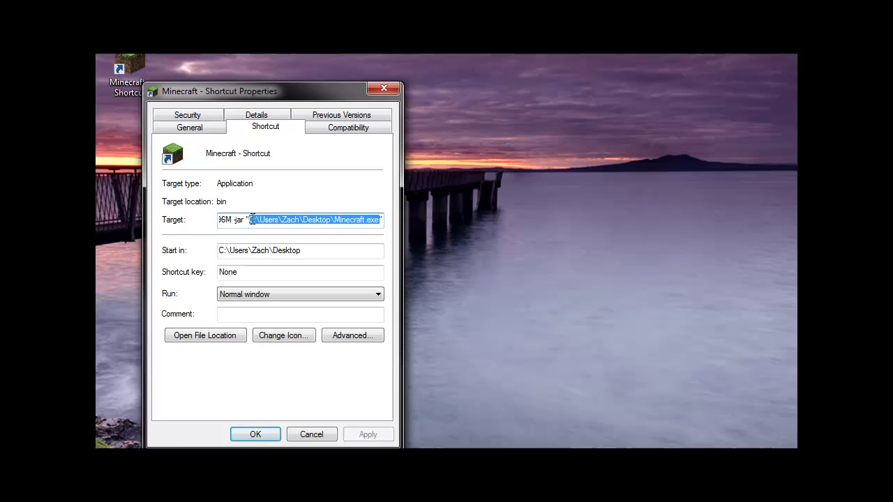
click(342, 222)
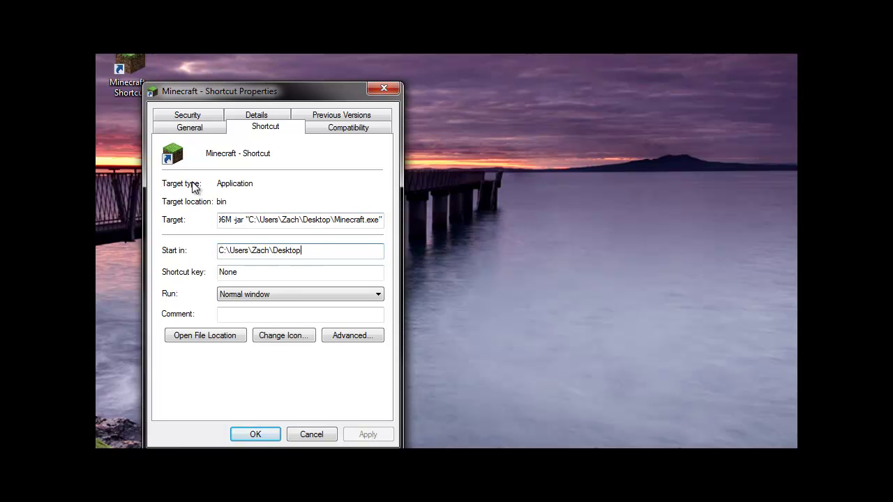
- Move the properties window aside and set the shortcut's icon to the one from Minecraft.exe on the Desktop
drag(234, 98, 426, 96)
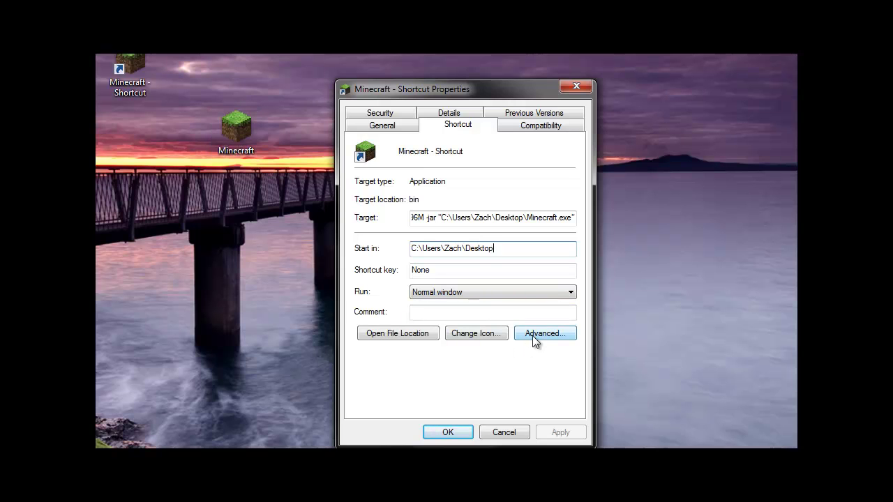
click(484, 332)
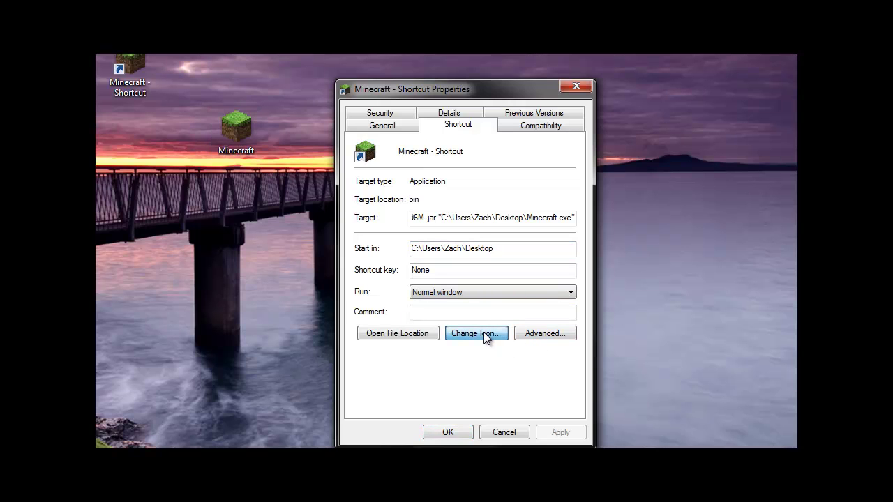
click(555, 194)
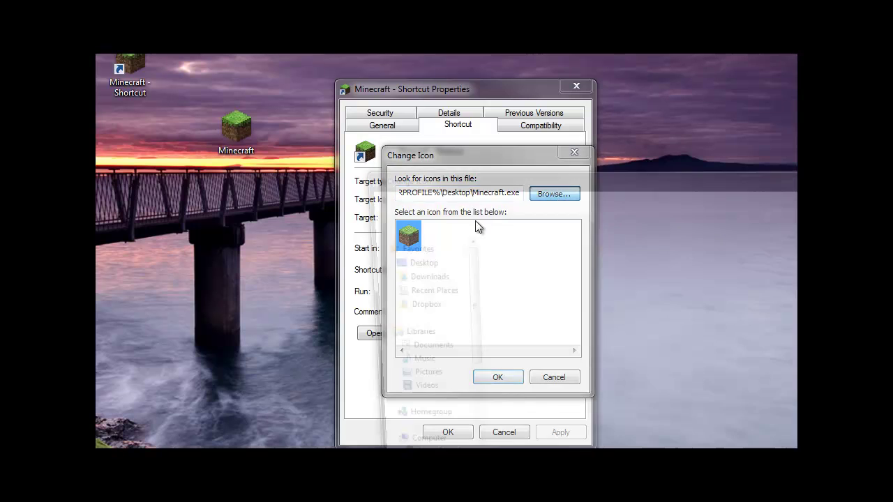
drag(619, 182, 454, 106)
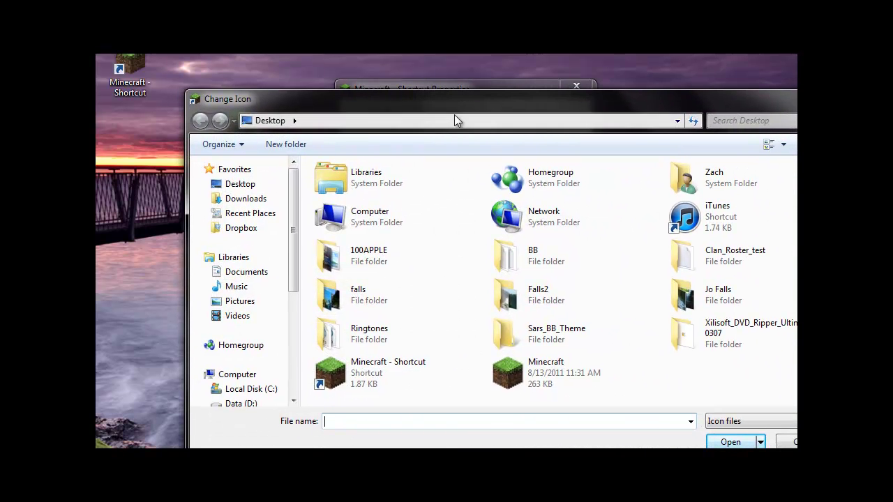
click(504, 366)
click(725, 443)
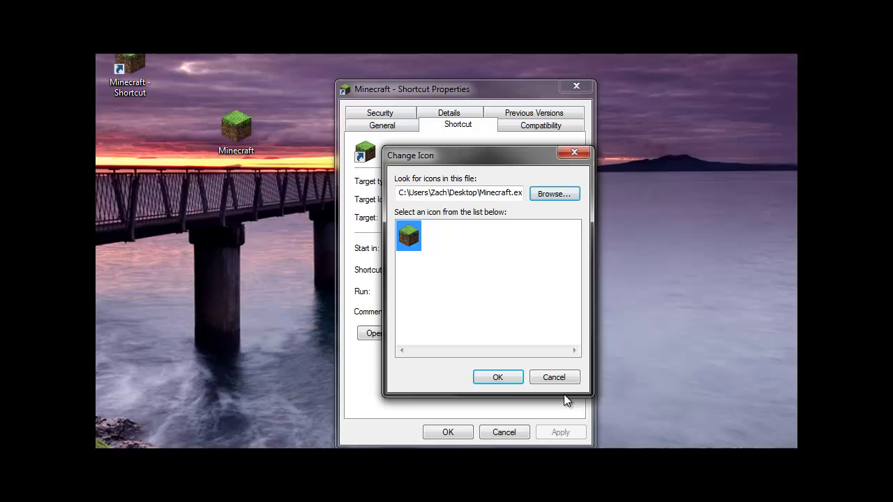
click(497, 376)
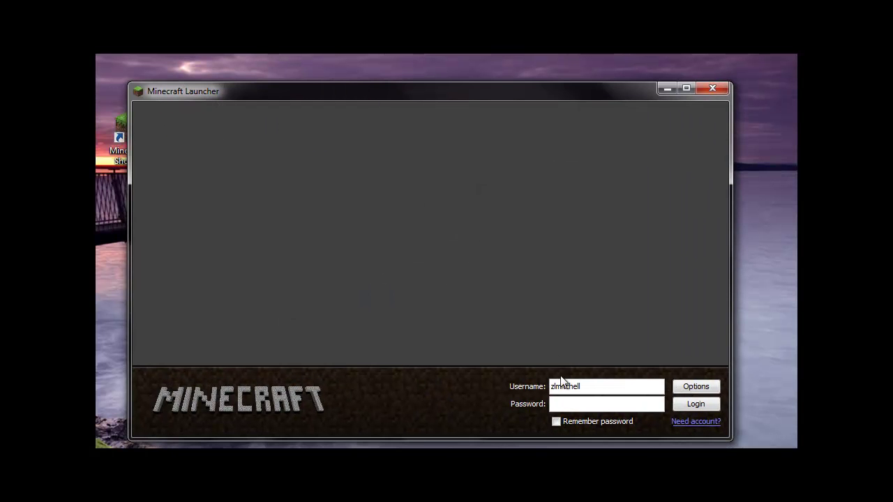
- Log in through the Minecraft Launcher and join the Bastards Brigade multiplayer server described as "A Minecraft Server"
key(Return)
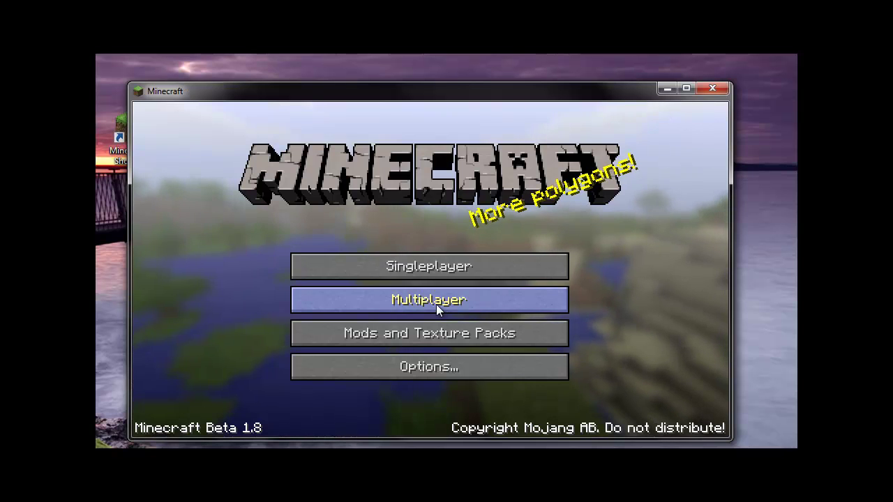
click(436, 305)
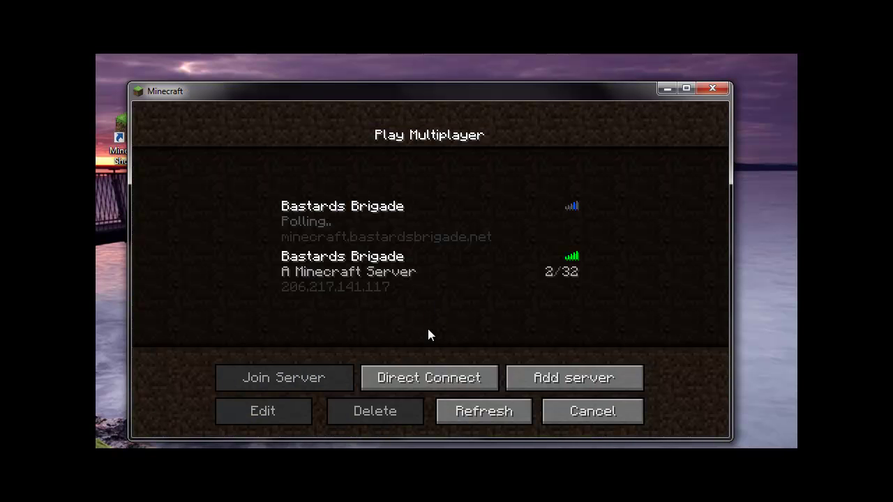
double_click(401, 278)
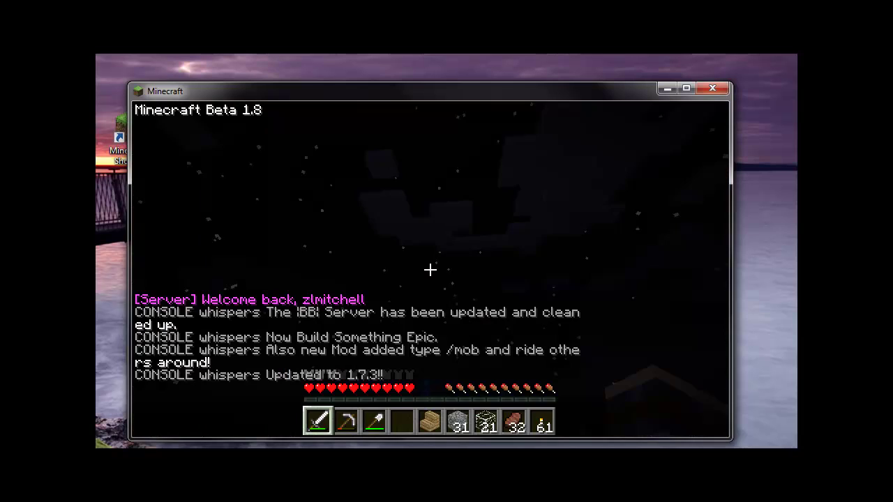
- Show the debug overlay to check the used and allocated memory, hide it and disconnect from the server
key(F3)
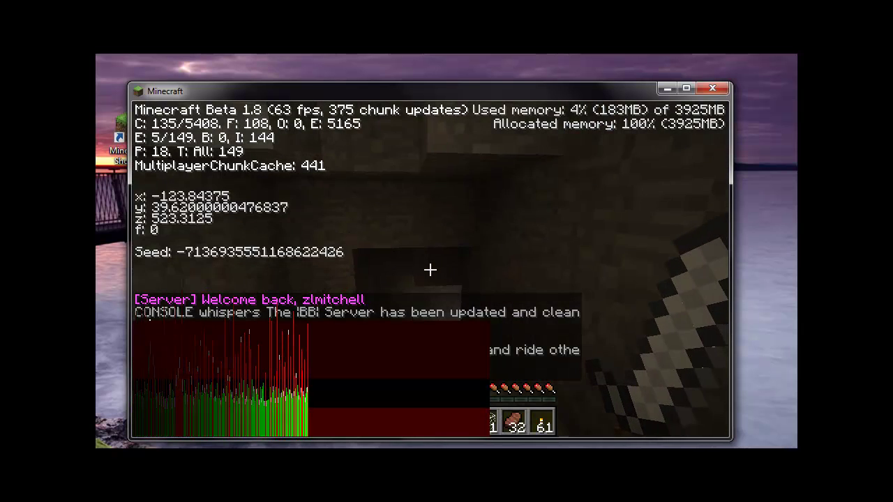
key(F3)
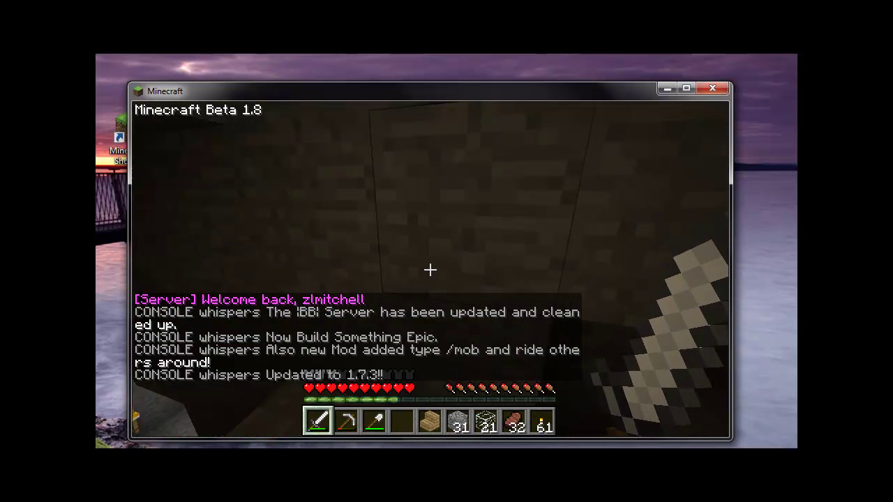
key(Escape)
click(420, 348)
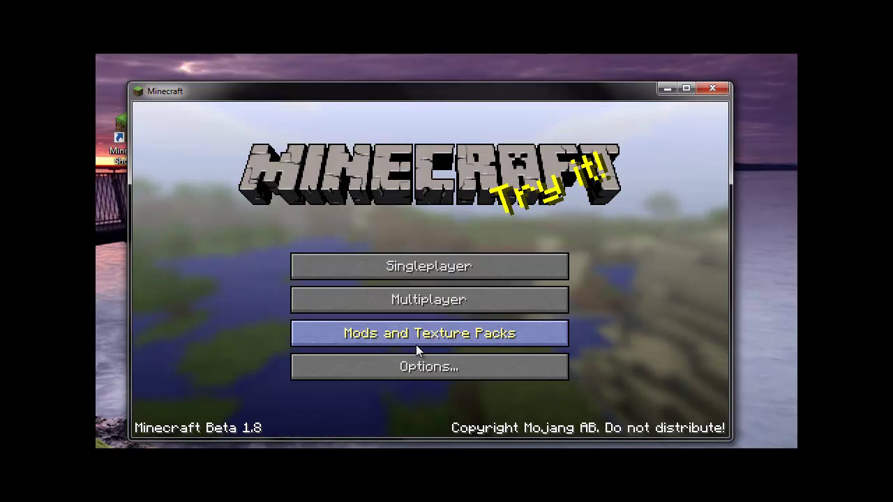